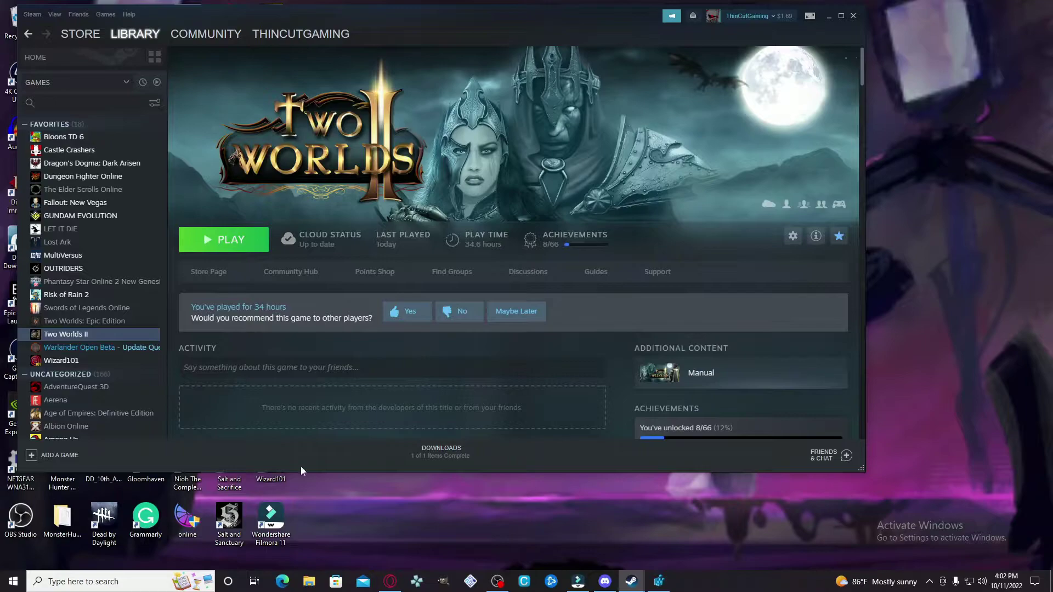
Step: Open the Windows taskbar search panel to get to Registry Editor
left_click(99, 583)
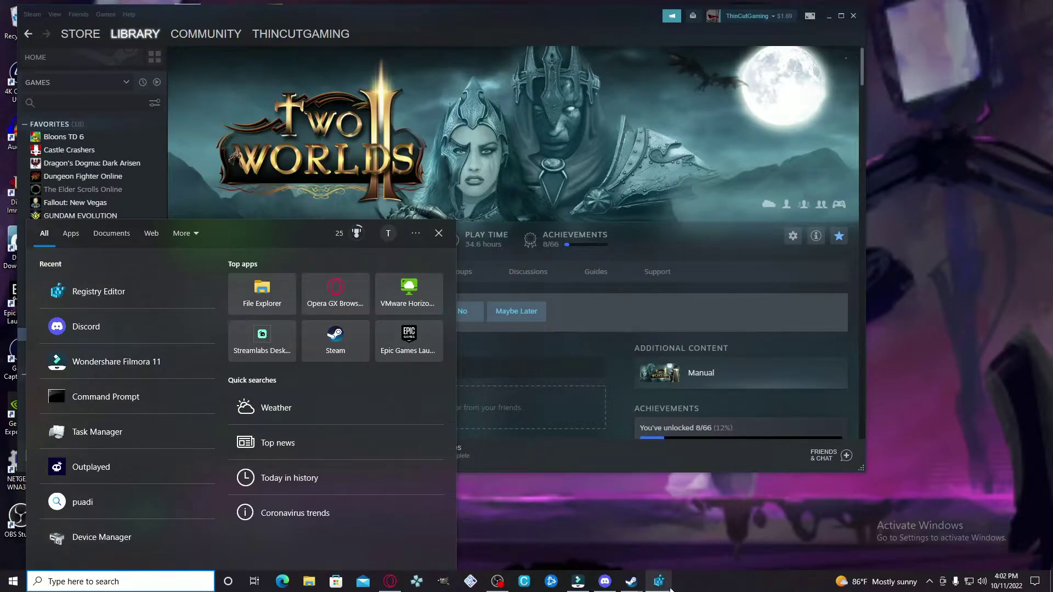
mouse_move(661, 586)
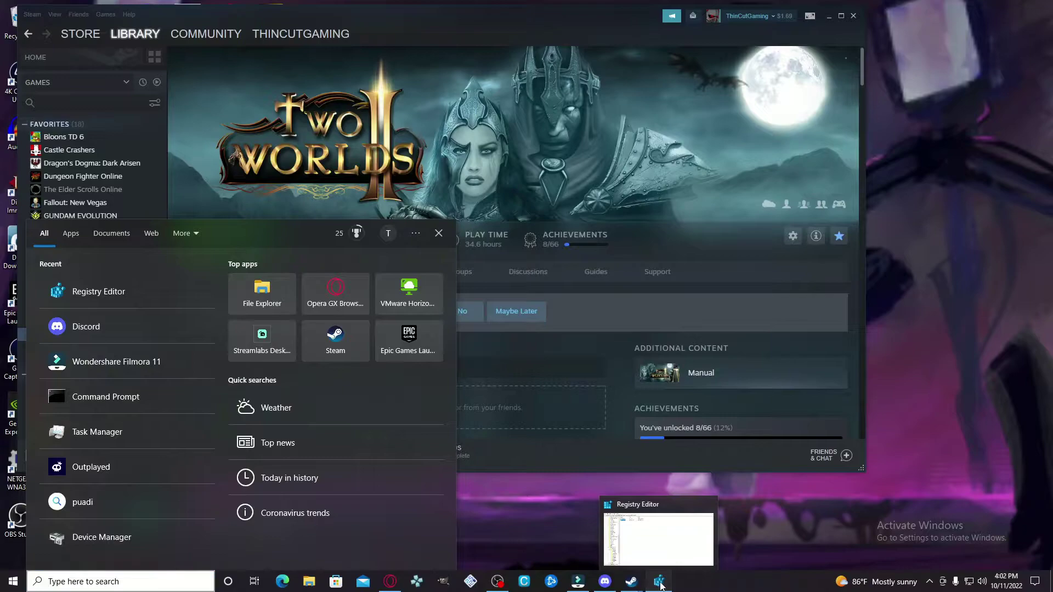
Step: Expand HKEY_CURRENT_USER > SOFTWARE > Reality Pump > TwoWorlds2 to list Installer, SerialKey and other subkeys
left_click(661, 586)
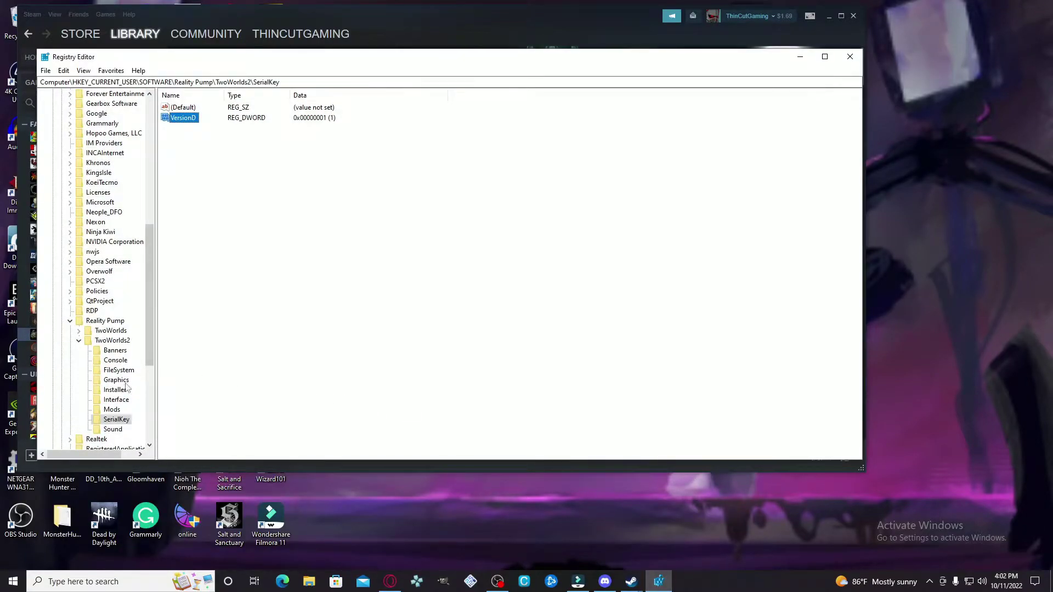
scroll(111, 394, "up", 10)
scroll(111, 393, "up", 1)
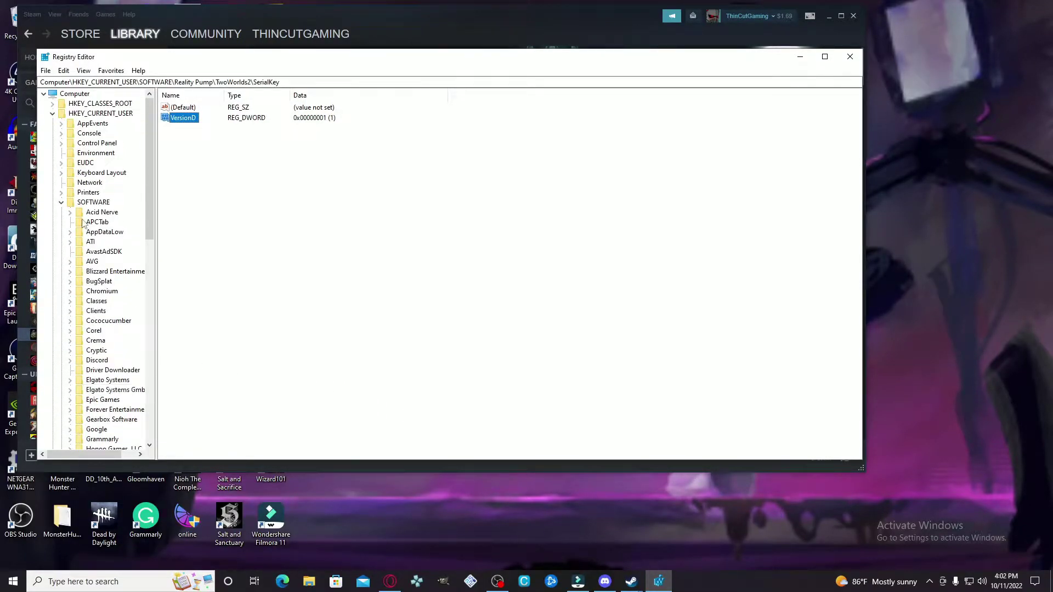
left_click(53, 114)
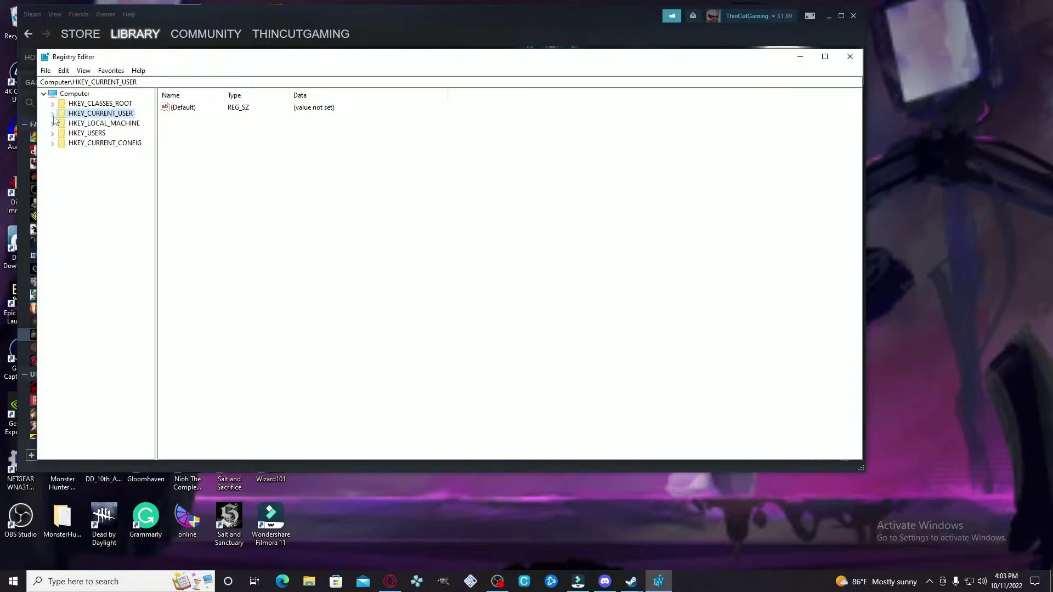
left_click(52, 114)
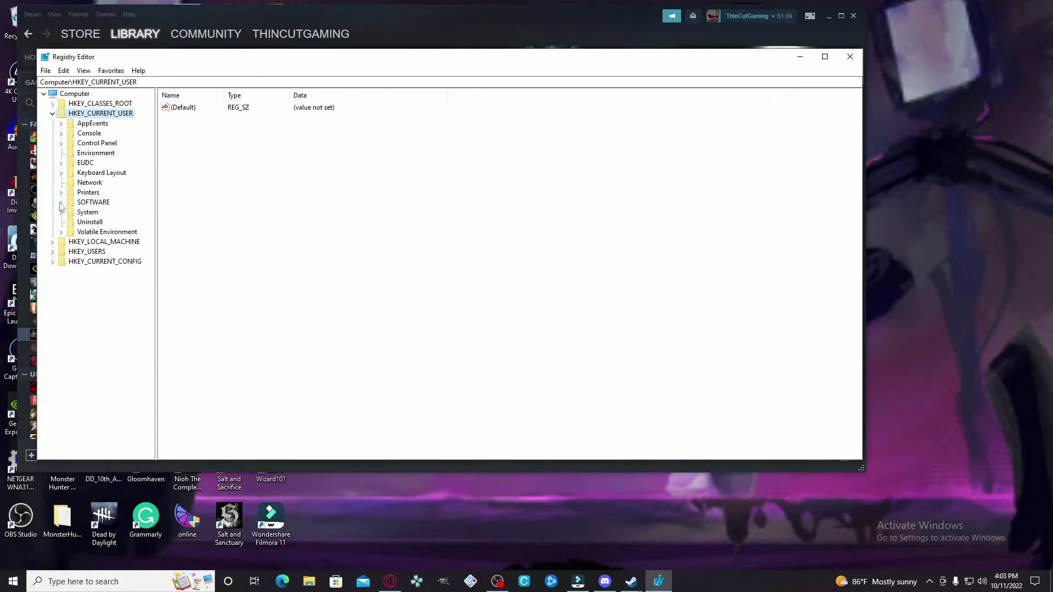
left_click(61, 203)
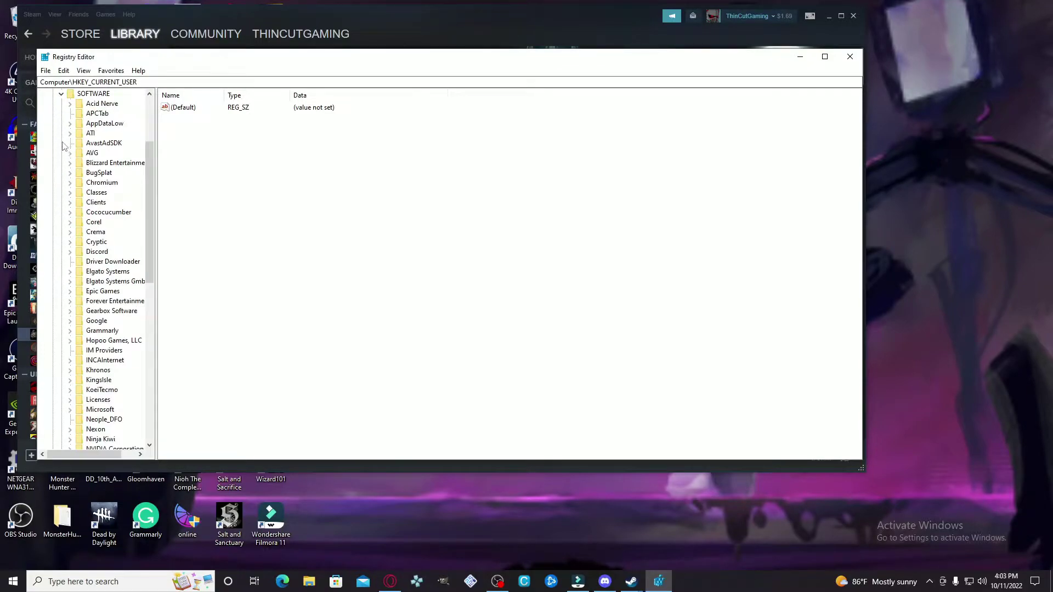
scroll(100, 139, "down", 6)
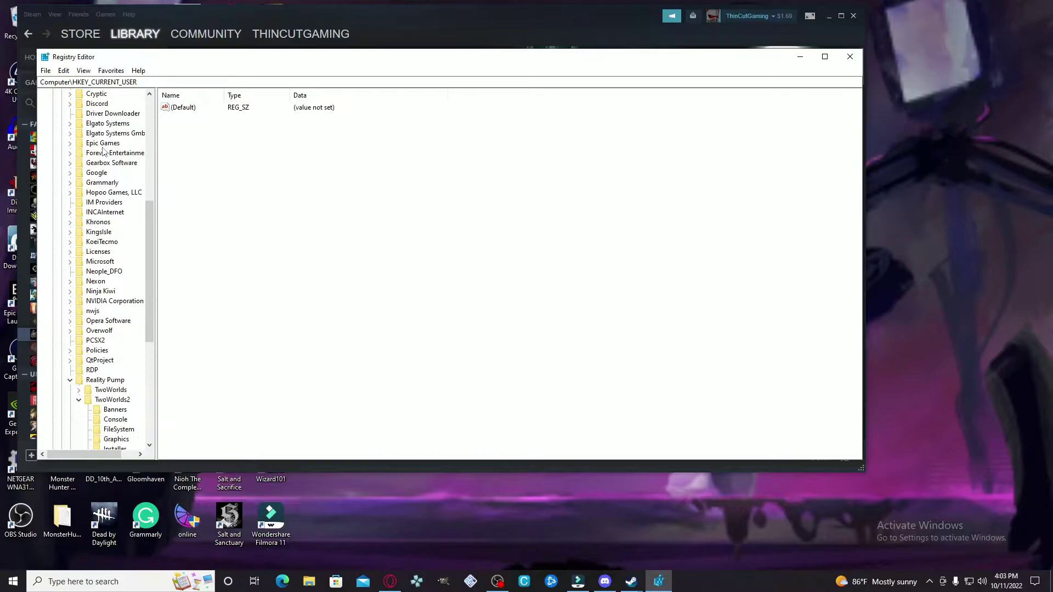
scroll(103, 150, "down", 3)
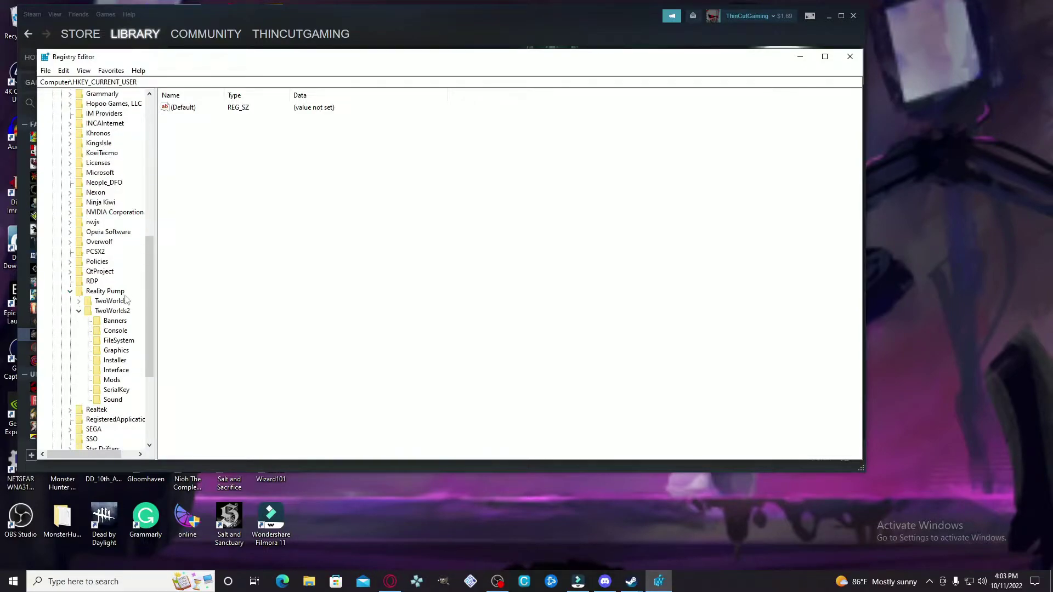
left_click(79, 312)
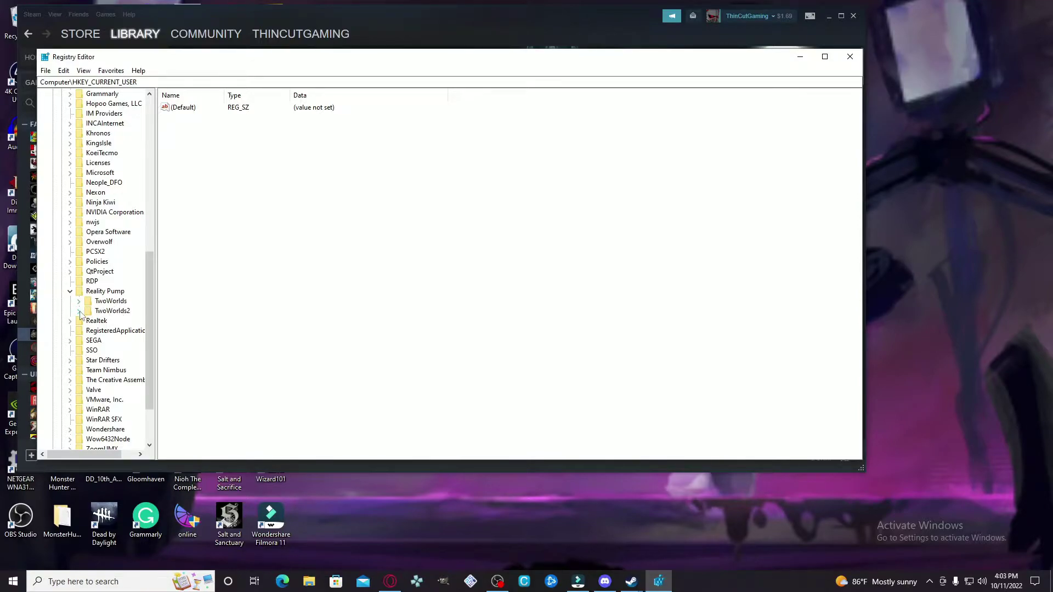
left_click(80, 312)
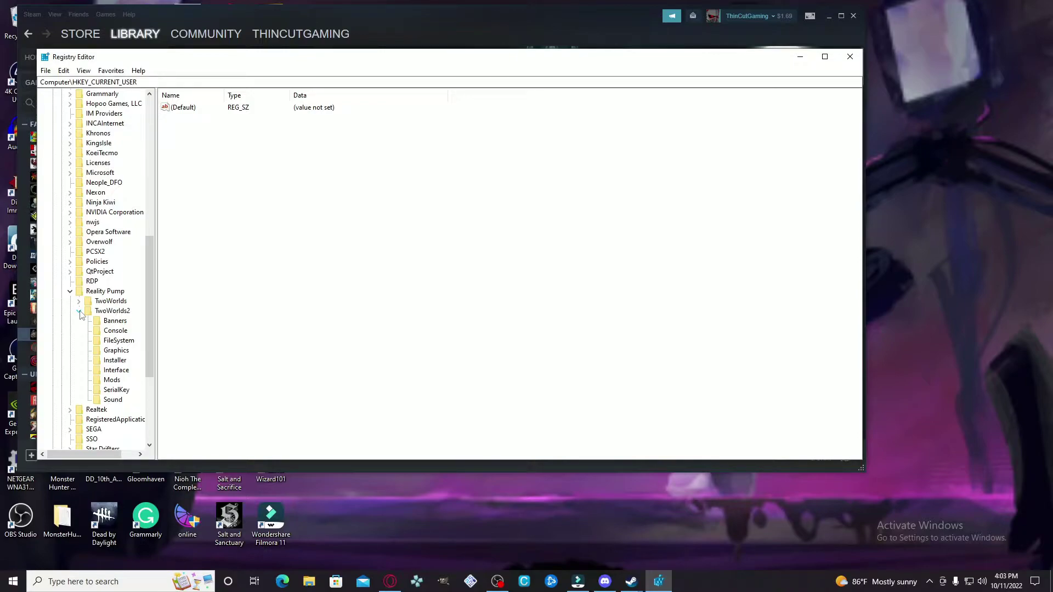
Step: In the Installer key, add a DWORD (32-bit) value named New Value #1
left_click(114, 360)
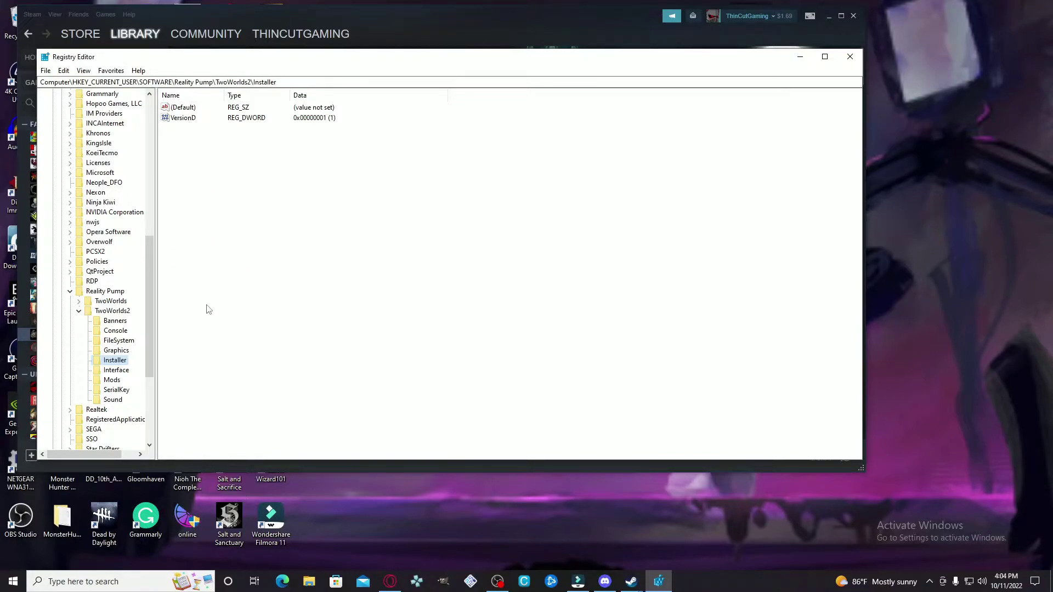
right_click(185, 138)
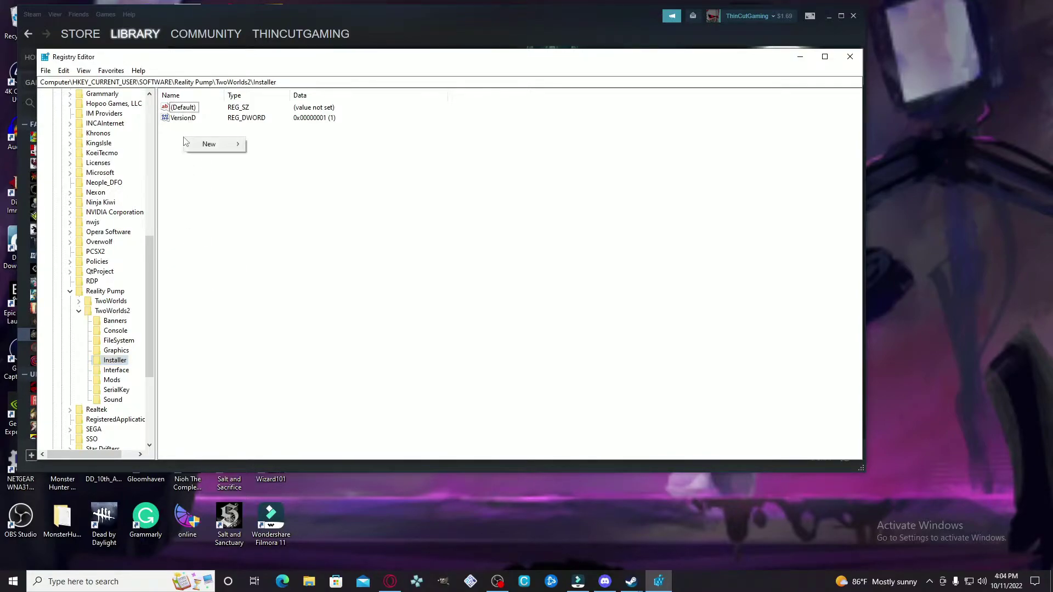
mouse_move(199, 144)
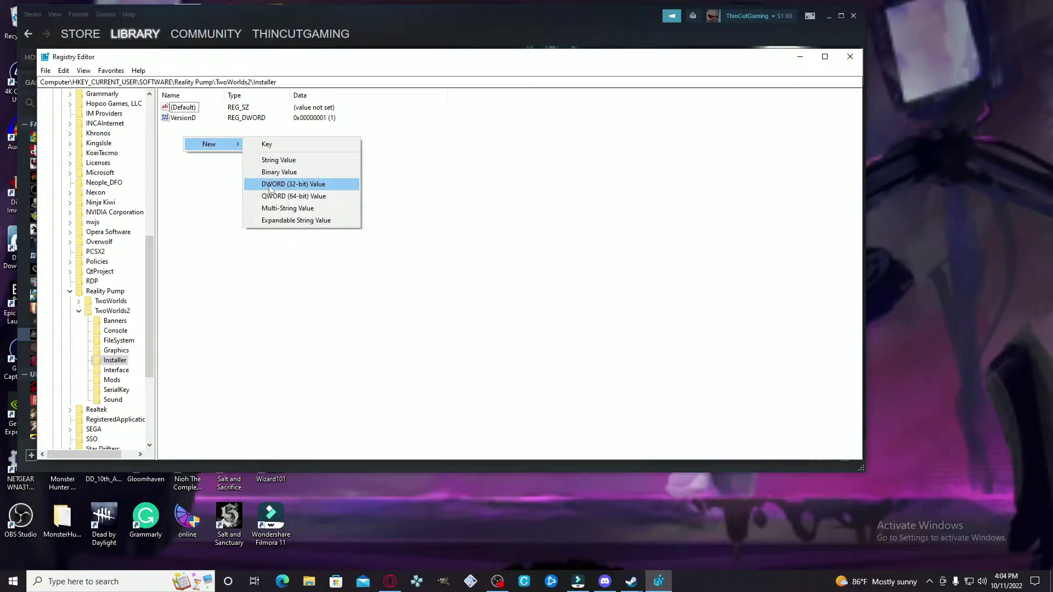
left_click(315, 187)
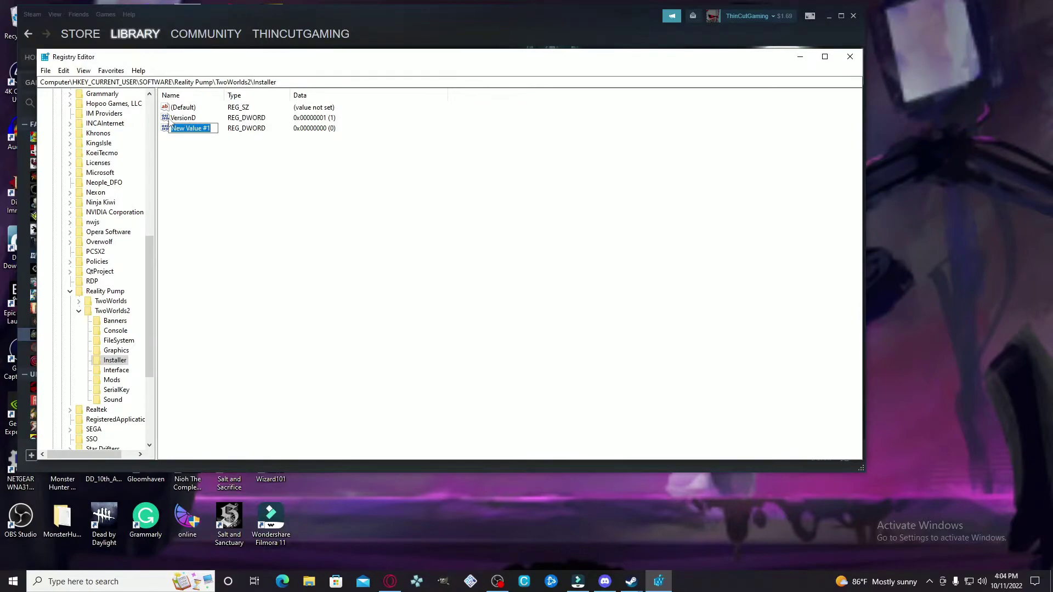
key("Return")
Step: Delete New Value #1, leaving only (Default) and VersionD in Installer
right_click(180, 128)
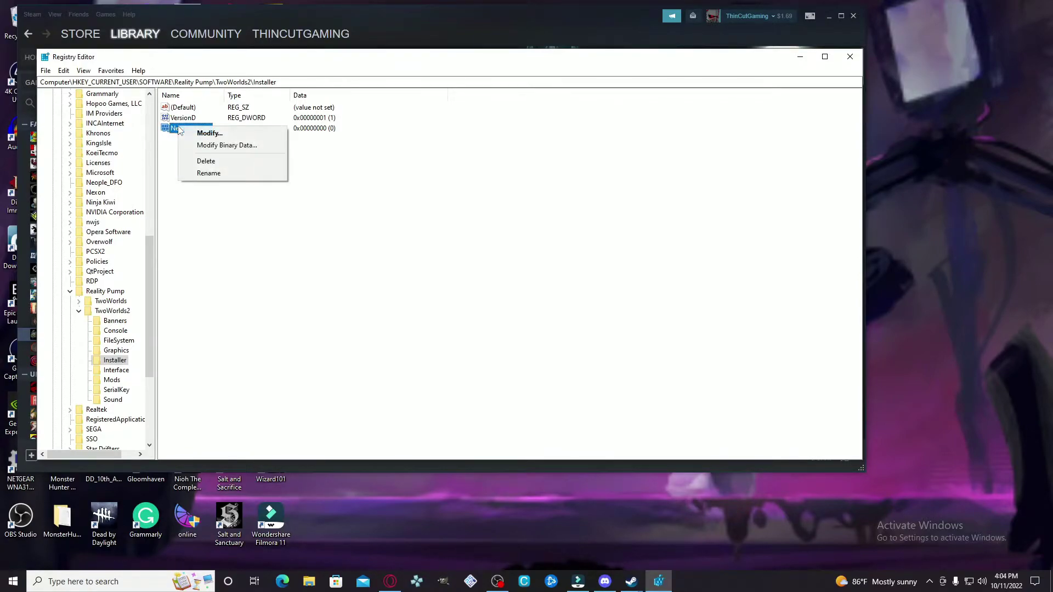
left_click(205, 163)
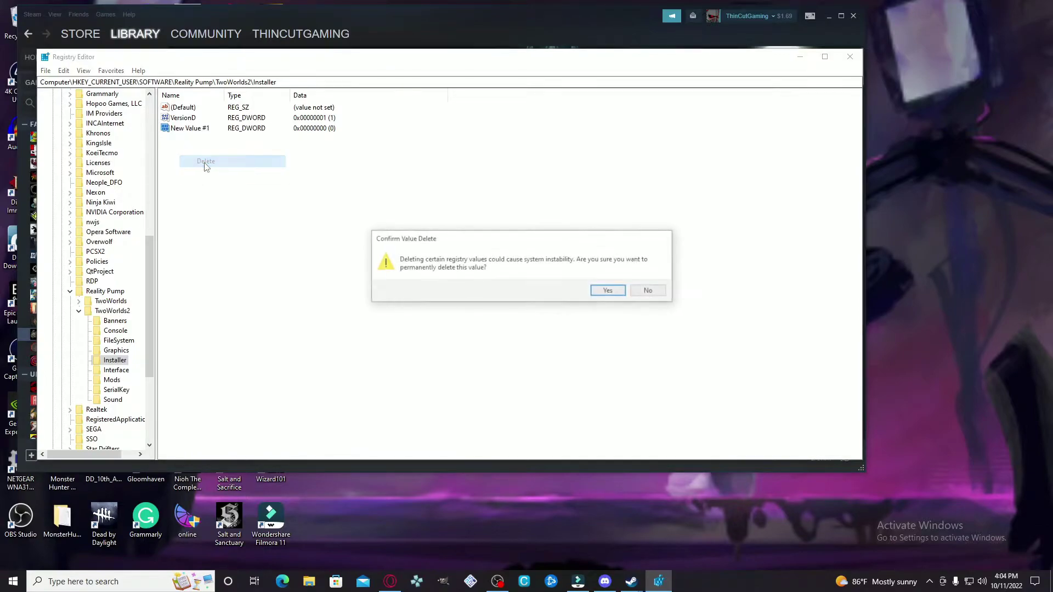
left_click(612, 292)
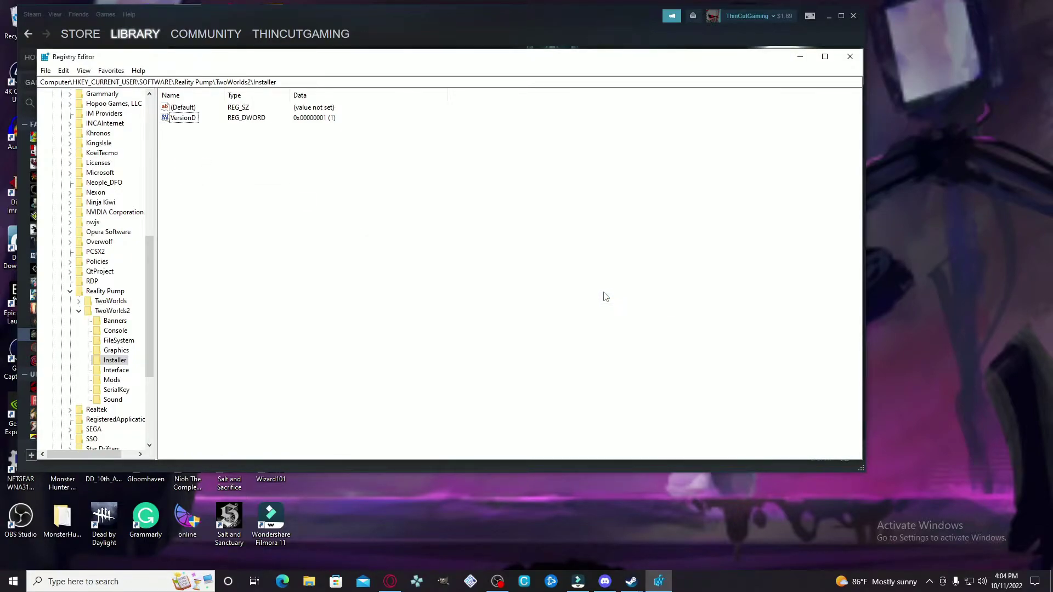
Step: Modify Installer's VersionD, entering 1 as hexadecimal value data
right_click(181, 120)
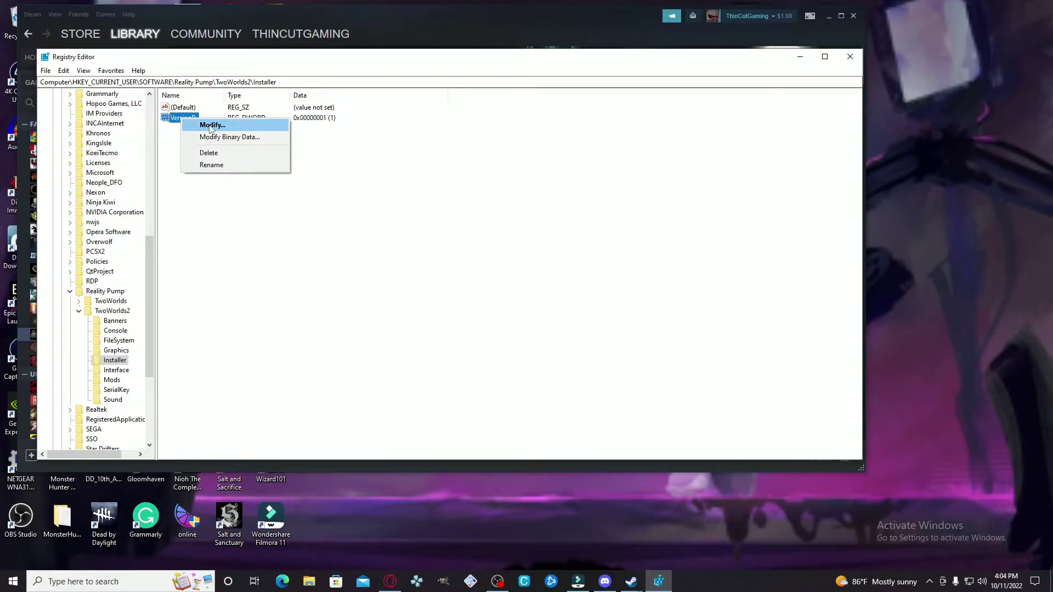
left_click(210, 125)
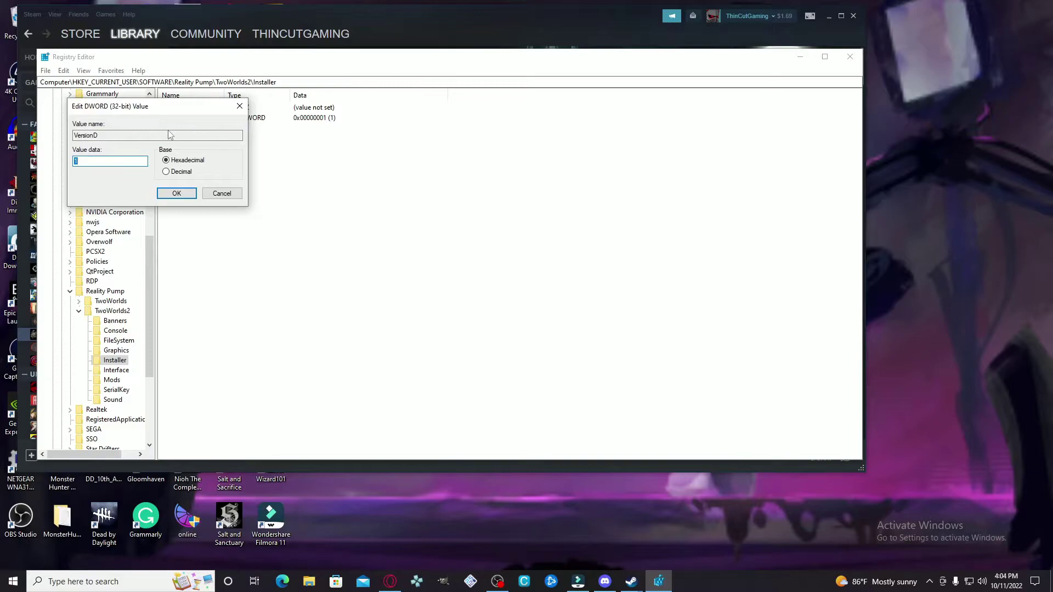
left_click(78, 160)
type("1")
left_click(173, 194)
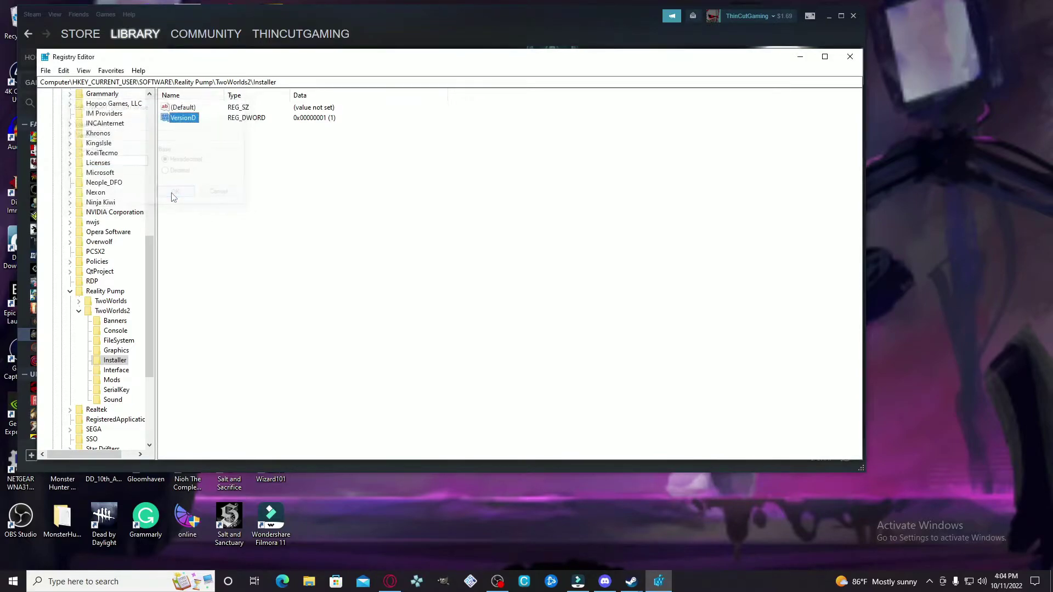
left_click(222, 196)
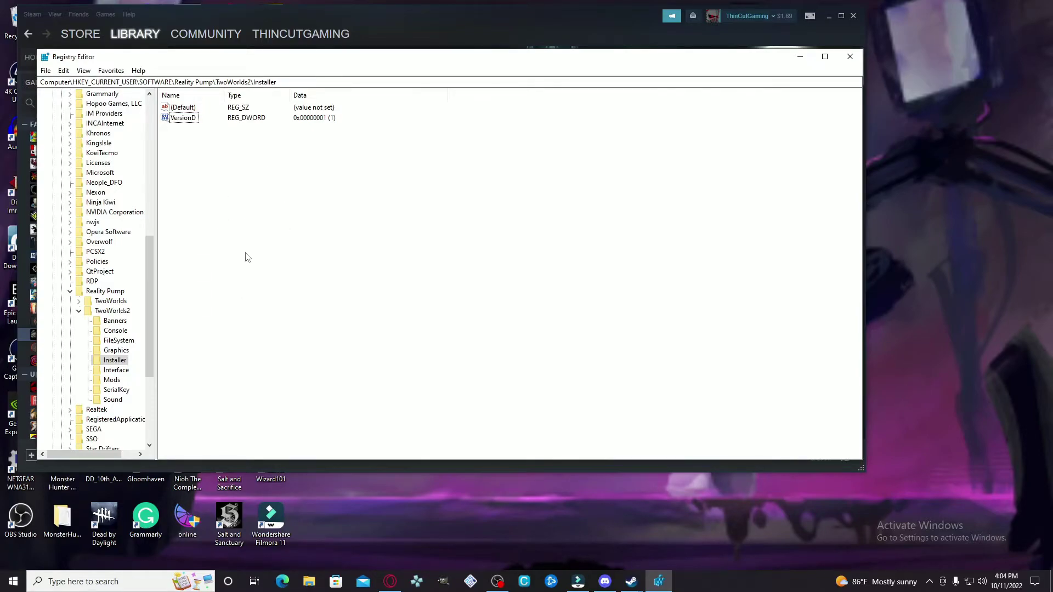
Step: In SerialKey, create a DWORD New Value #1 and then delete it
left_click(110, 392)
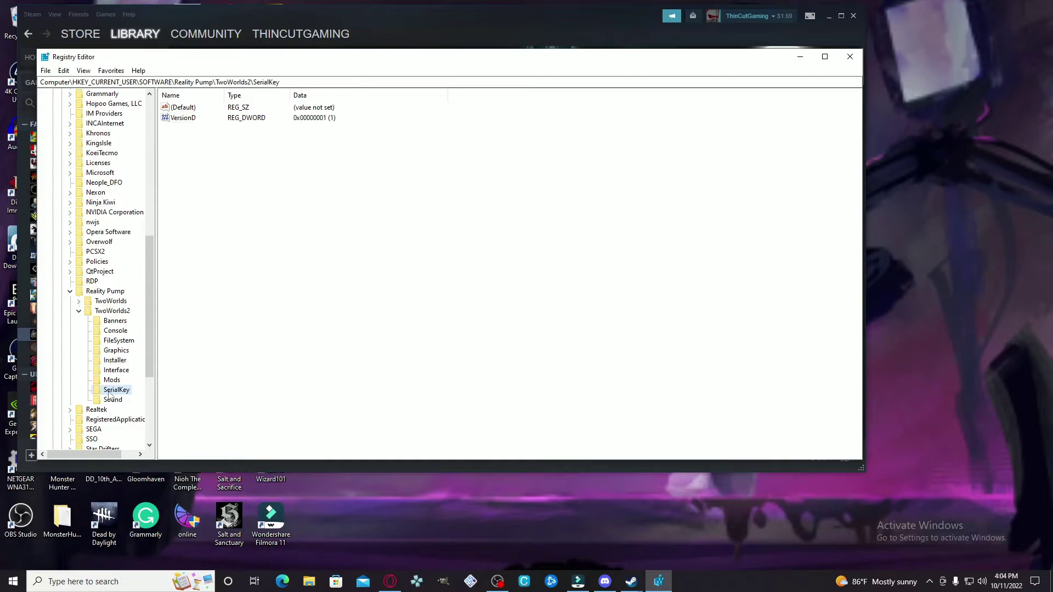
right_click(184, 164)
mouse_move(207, 174)
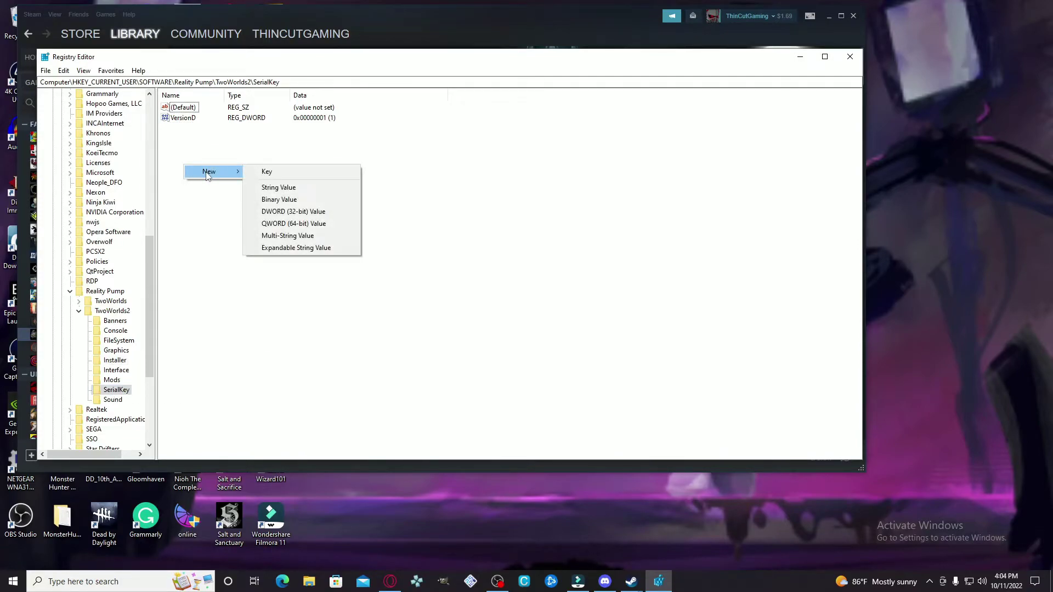
left_click(280, 215)
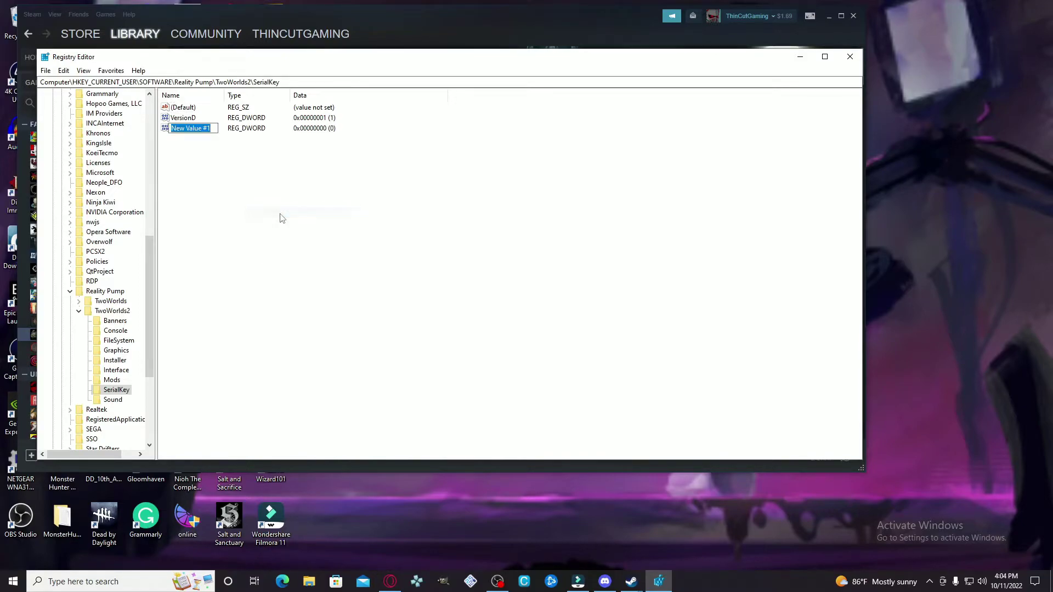
right_click(180, 130)
left_click(198, 164)
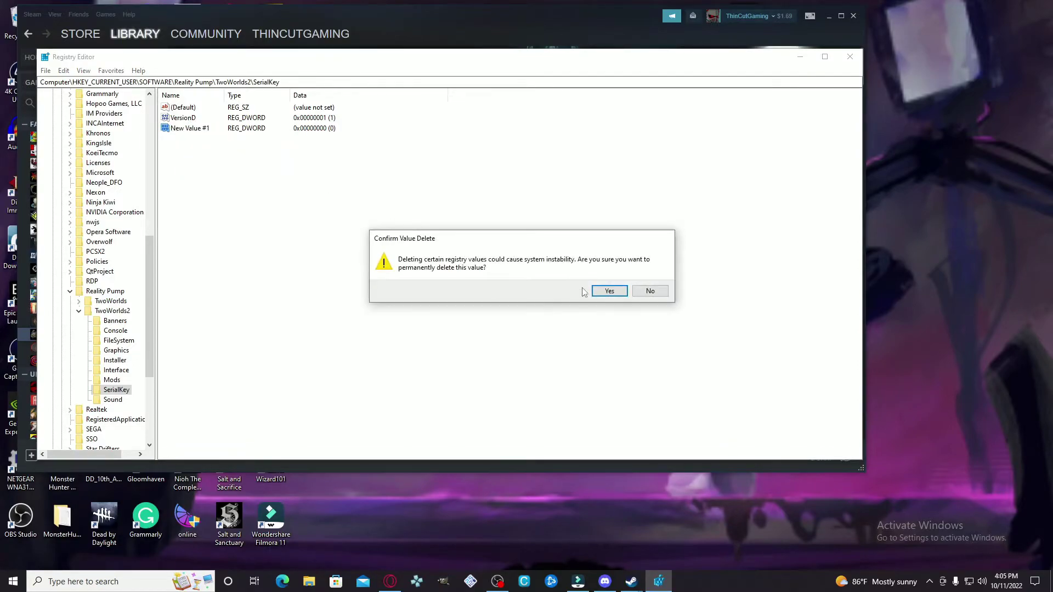
left_click(608, 293)
Step: Confirm SerialKey's VersionD DWORD stays at 1 through the Modify dialog
right_click(185, 119)
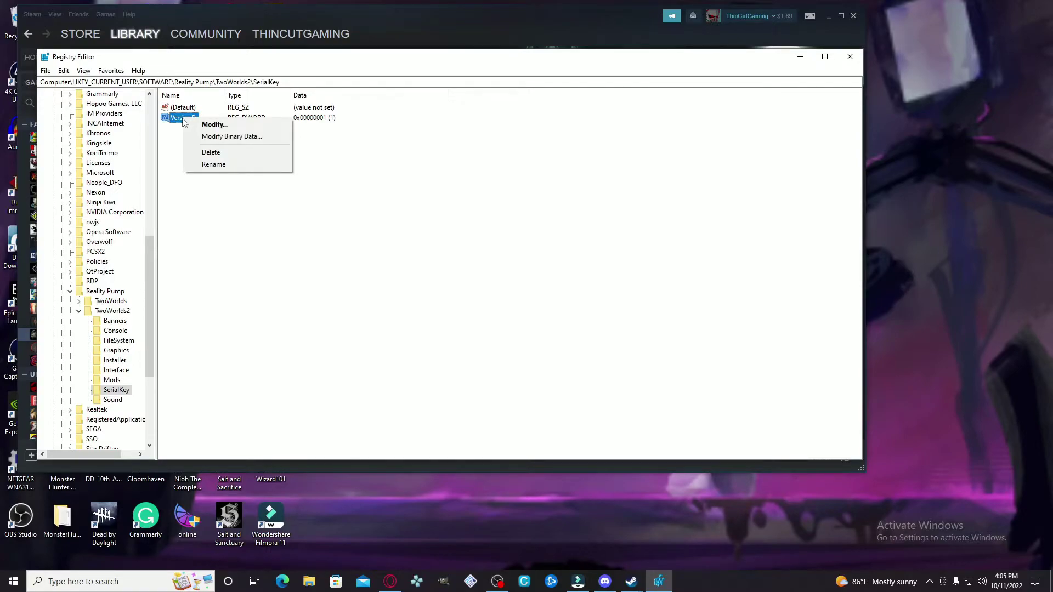
left_click(212, 124)
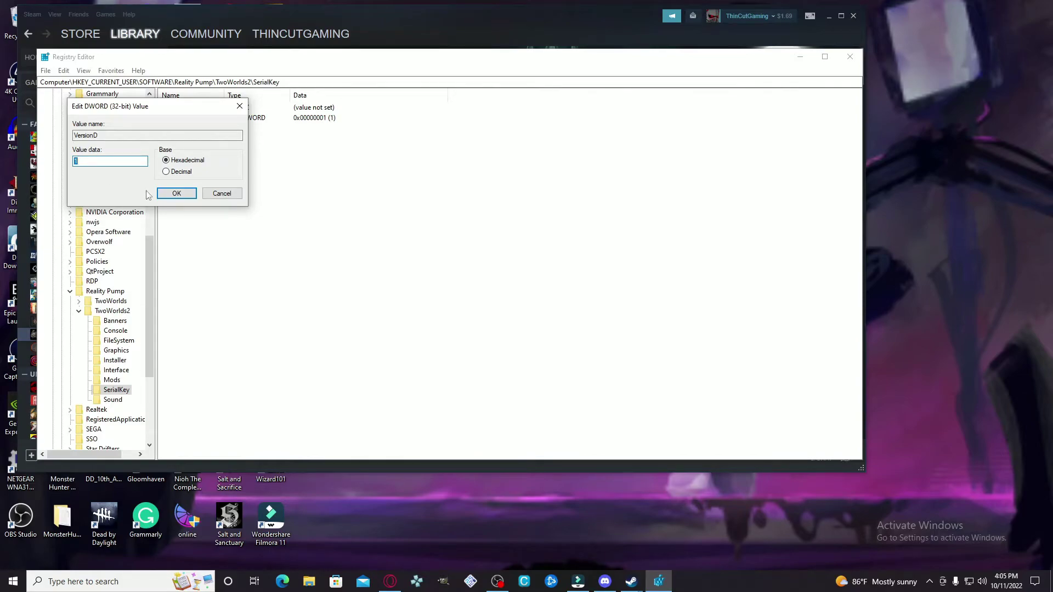
left_click(176, 195)
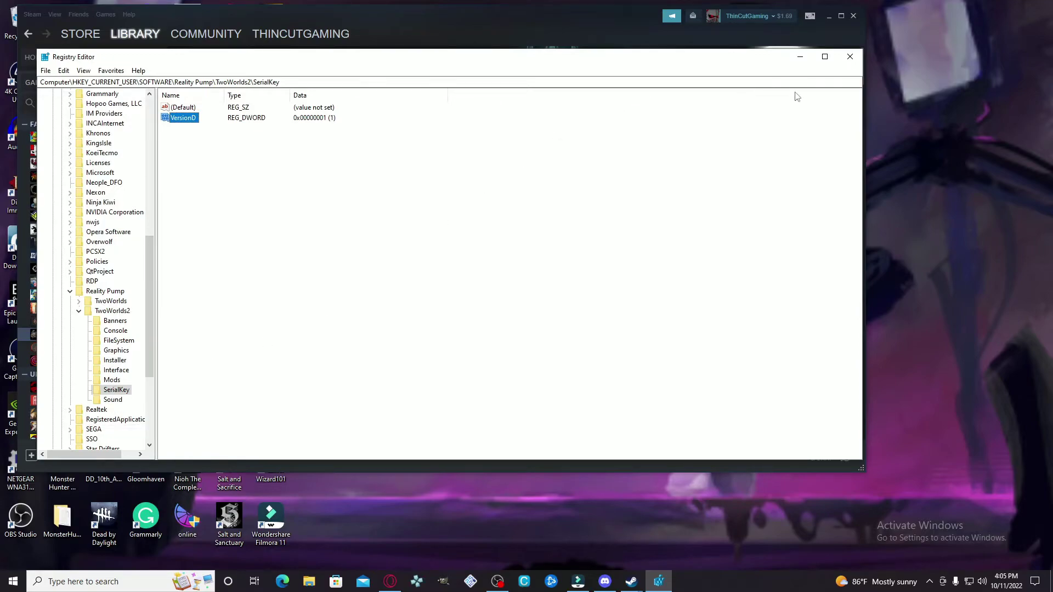
Step: Close Registry Editor and launch Play Two Worlds II from Steam past the CD key notice
left_click(848, 57)
left_click(234, 249)
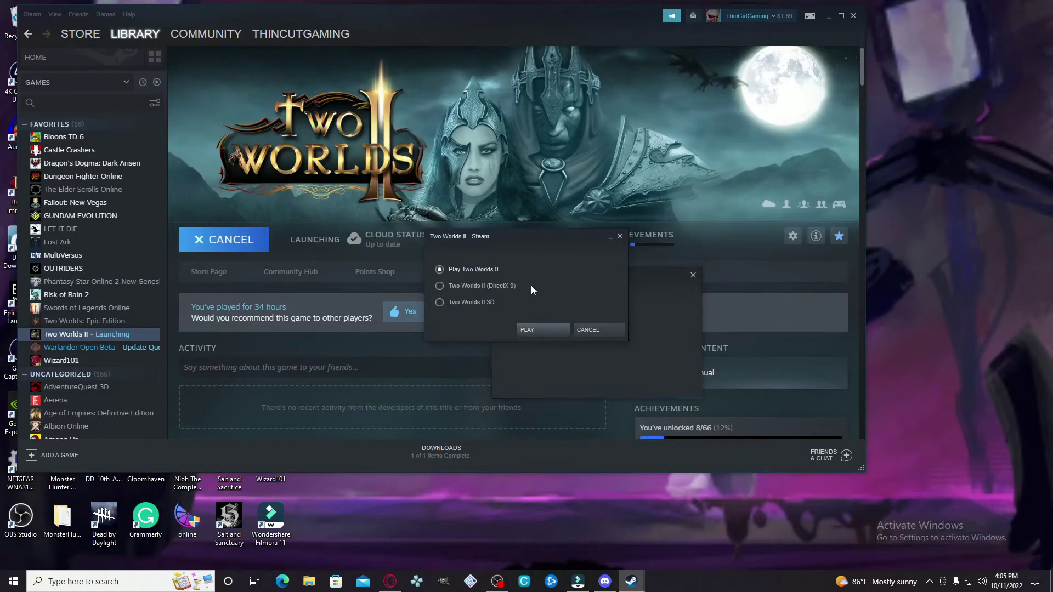
left_click(532, 330)
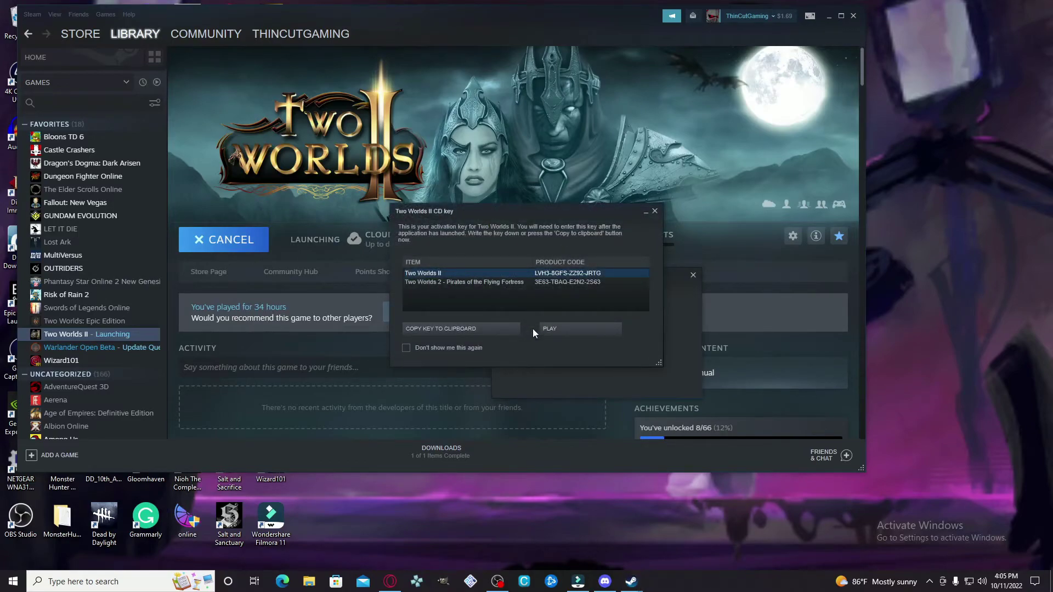
left_click(559, 326)
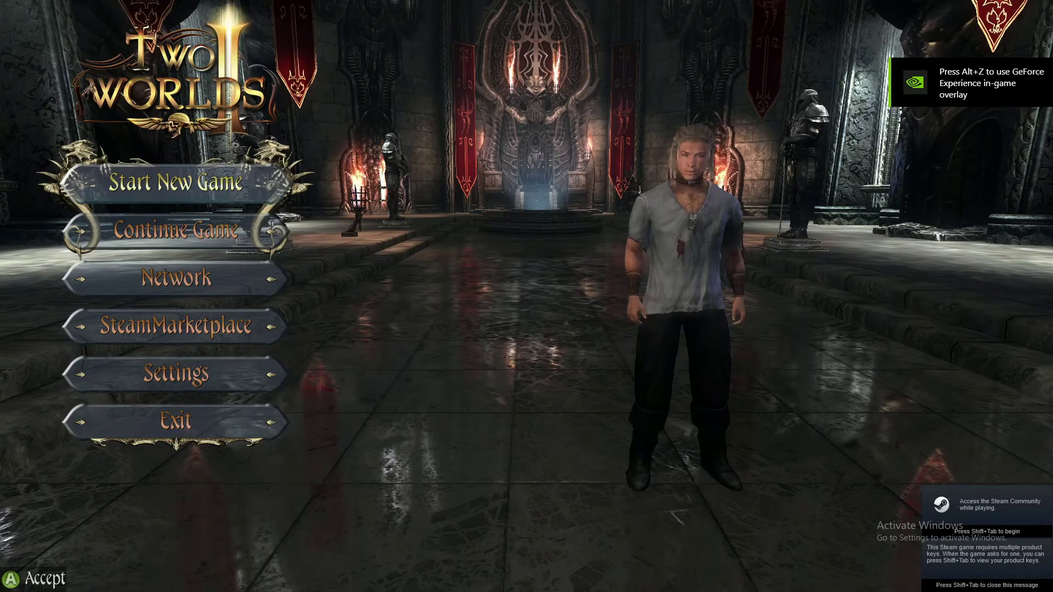
Step: Navigate the Two Worlds II main menu to Exit and confirm quitting
key("Down")
key("Down")
key("Down")
key("Down")
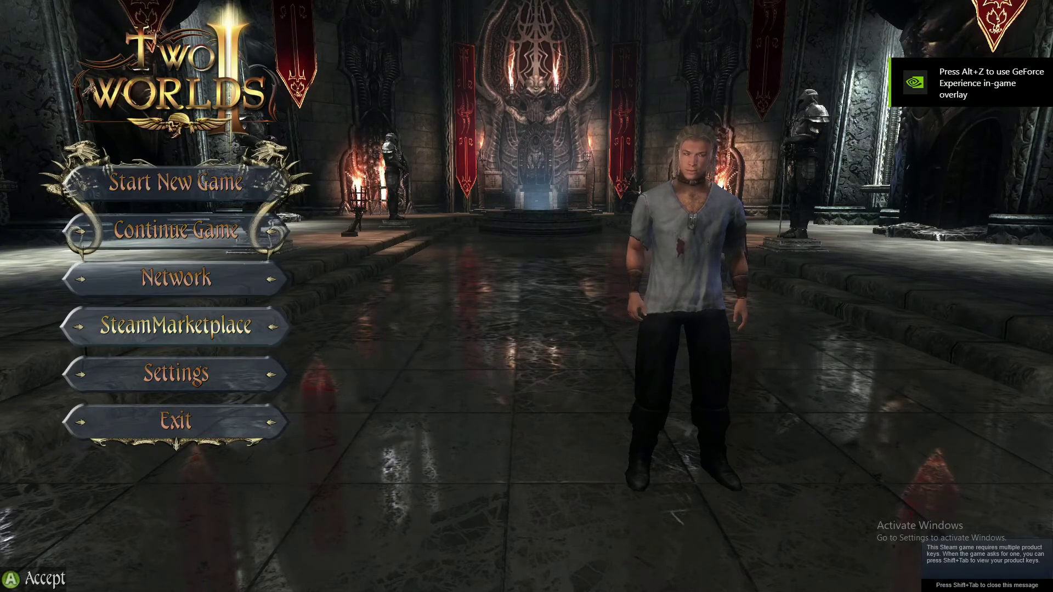
key("Up")
key("Up")
key("Up")
key("Up")
key("Up")
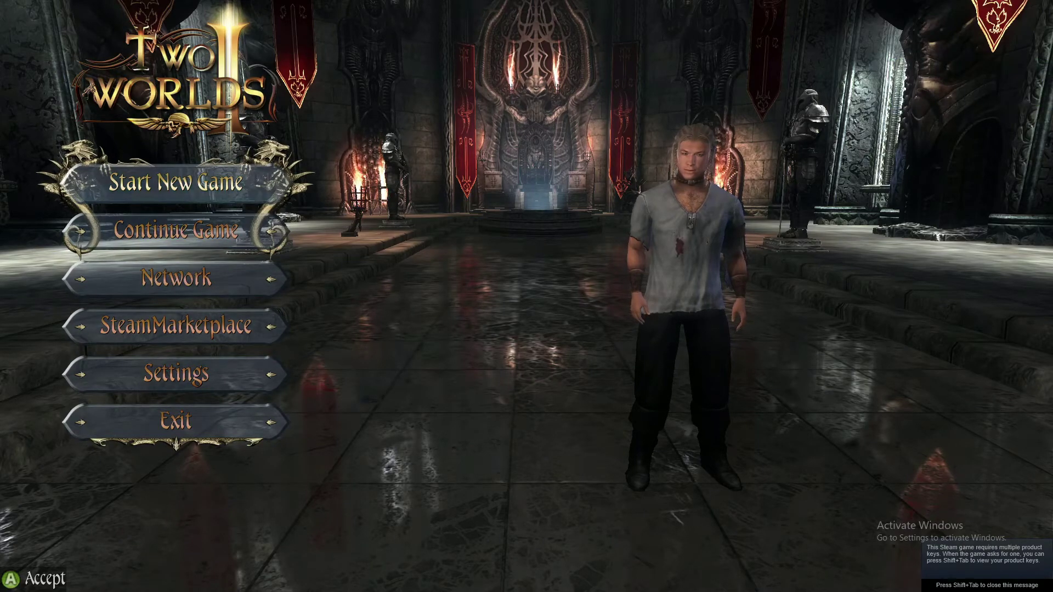
key("Down")
key("Down")
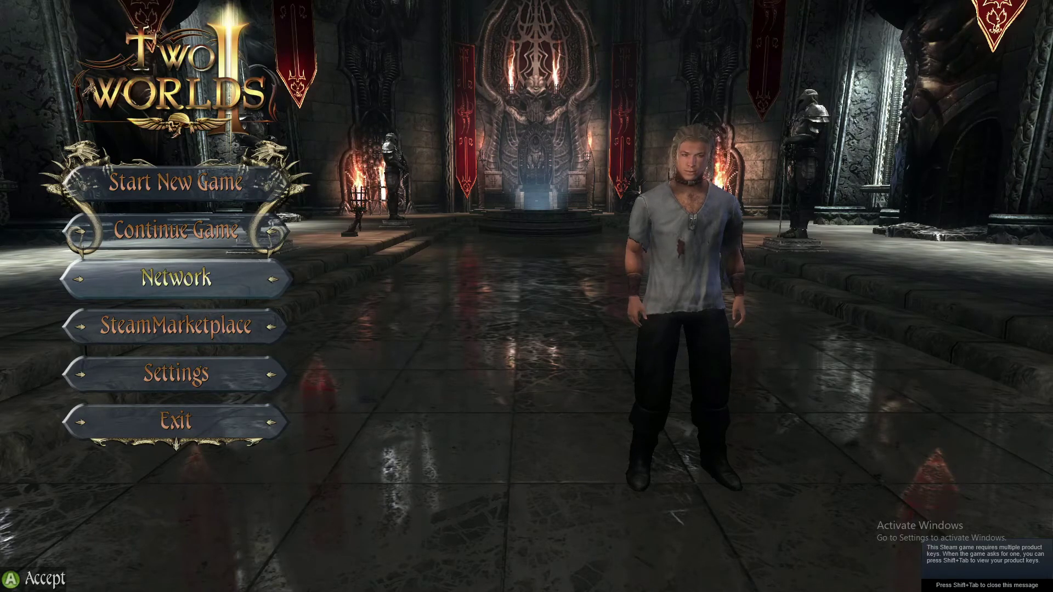
key("Down")
key("Down")
key("Down")
key("Return")
key("Escape")
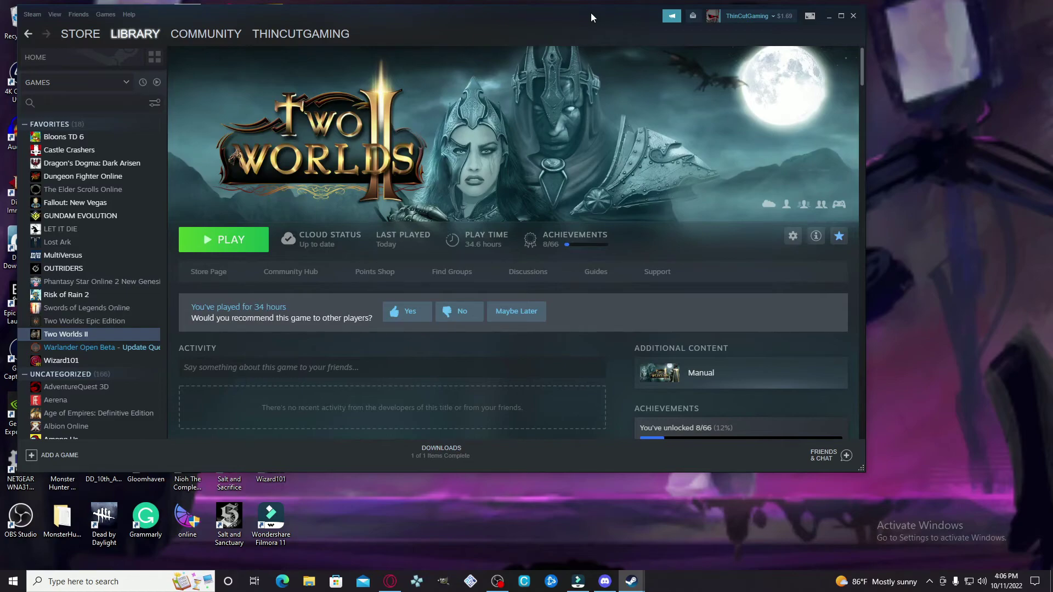
Step: Open the Two Worlds II HD store page and scroll down to its no-longer-available notice
left_click(226, 277)
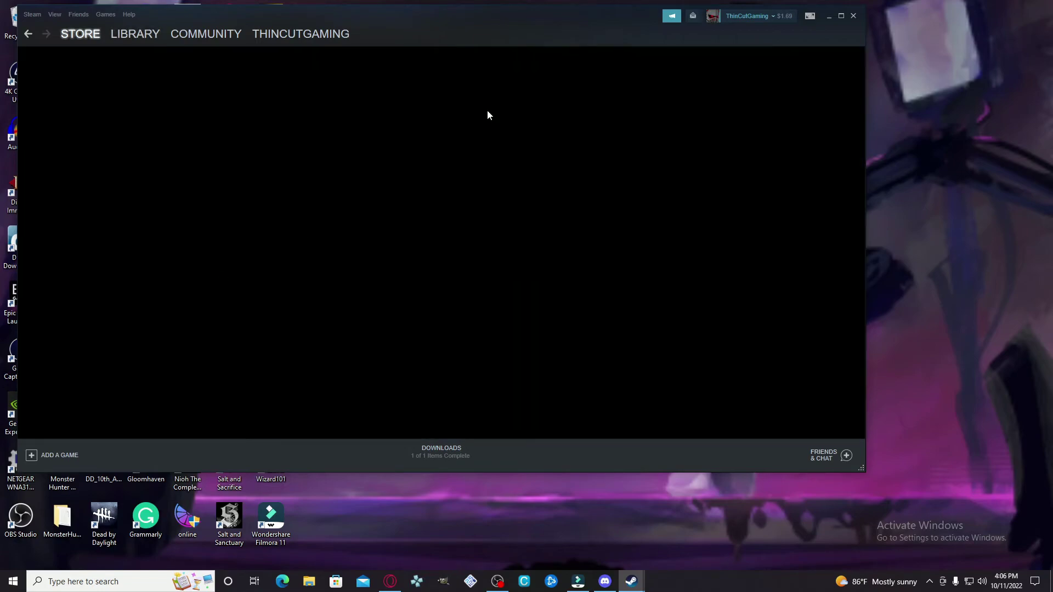
scroll(467, 242, "down", 9)
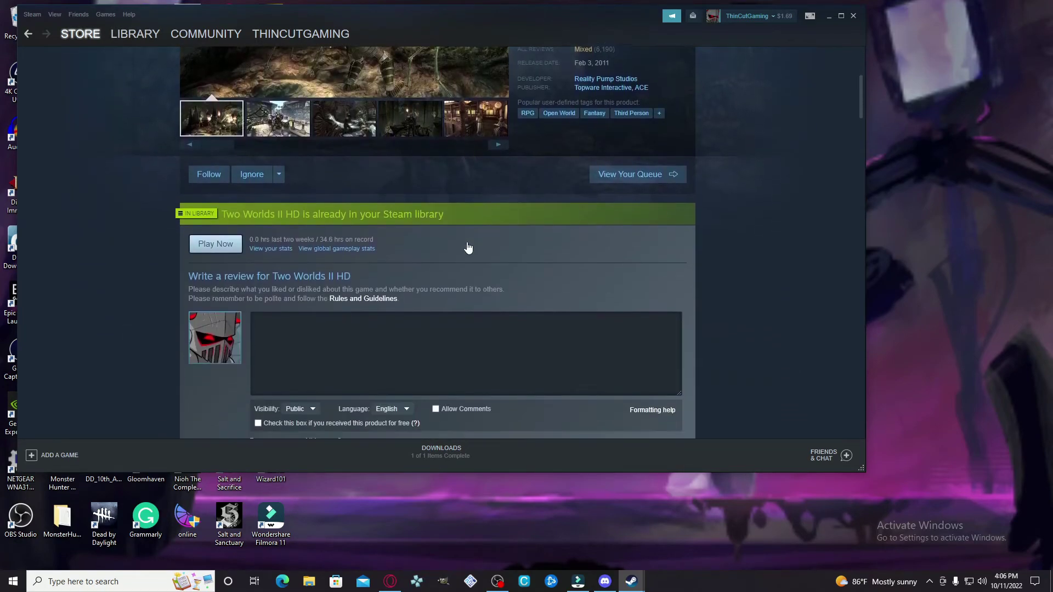
scroll(468, 247, "down", 1)
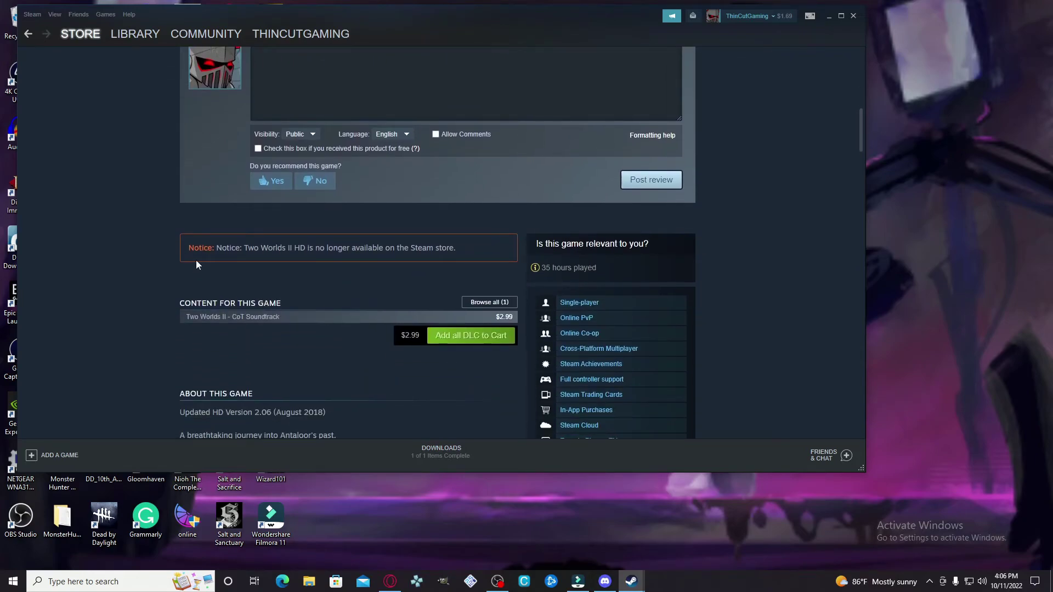